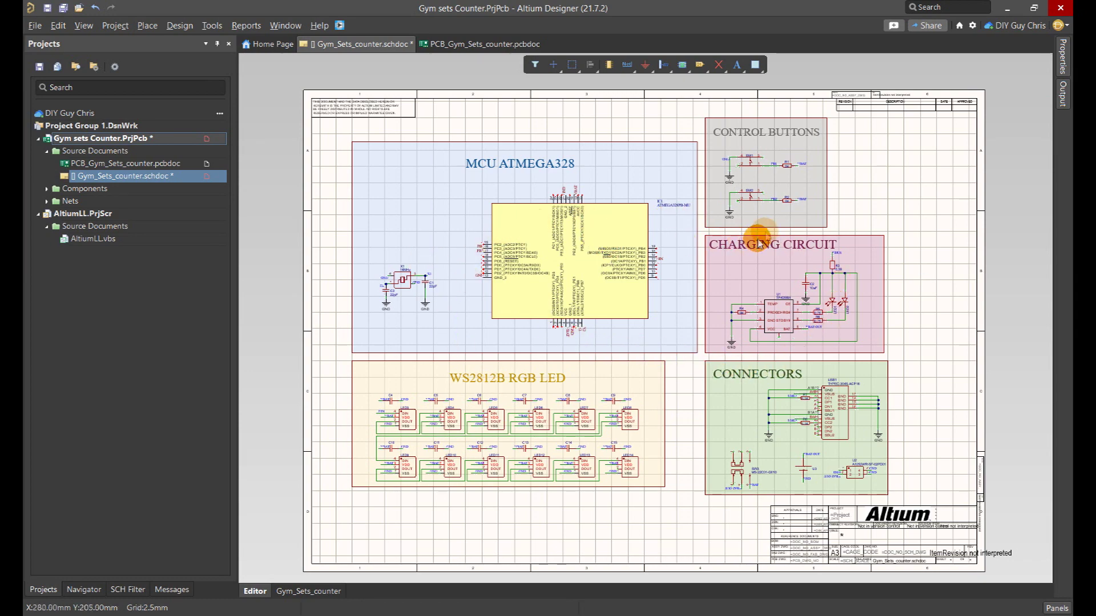
# Search Octopart for the ATMEGA328PB-MU microcontroller.
pyautogui.keyDown('ctrl'); pyautogui.scroll(1, 779, 214); pyautogui.keyUp('ctrl')
pyautogui.keyDown('ctrl'); pyautogui.scroll(3, 477, 251); pyautogui.keyUp('ctrl')
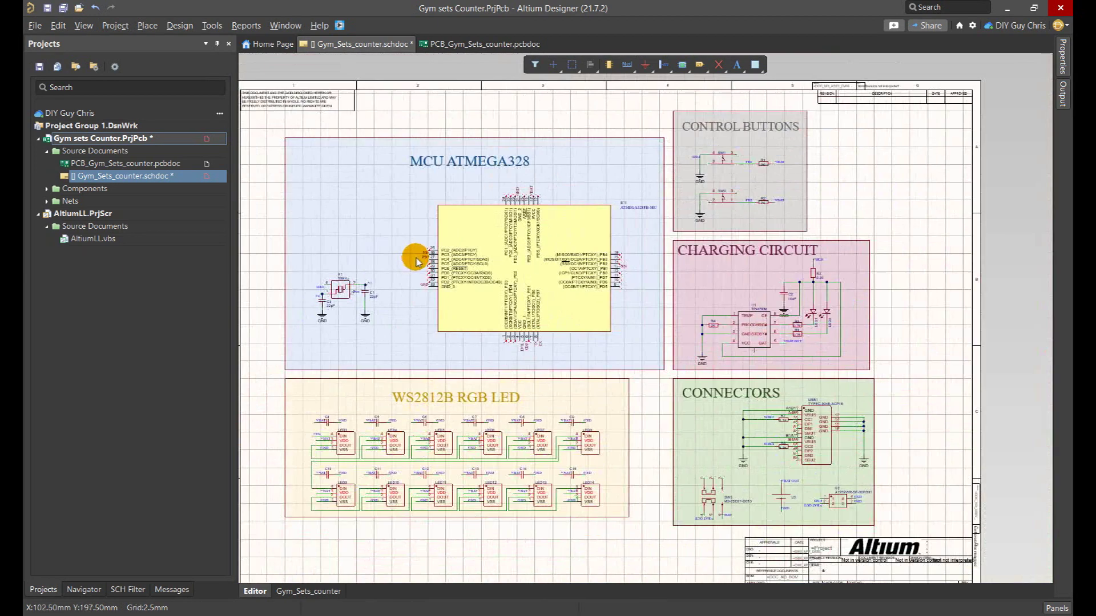
pyautogui.keyDown('ctrl'); pyautogui.scroll(4, 799, 306); pyautogui.keyUp('ctrl')
pyautogui.keyDown('ctrl'); pyautogui.scroll(-5, 671, 341); pyautogui.keyUp('ctrl')
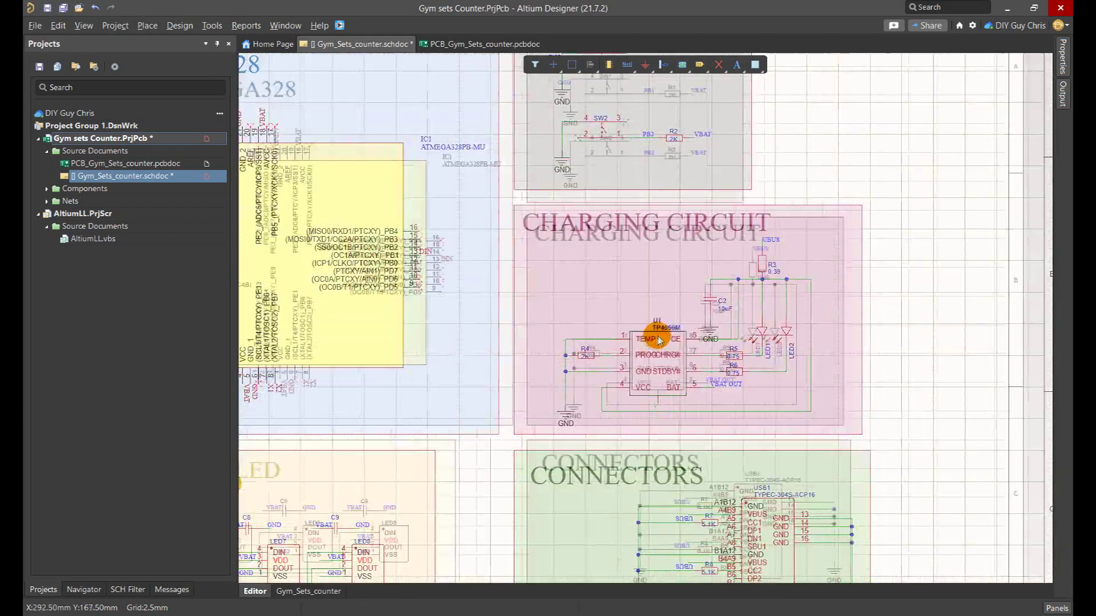
pyautogui.keyDown('ctrl'); pyautogui.scroll(2, 662, 442); pyautogui.keyUp('ctrl')
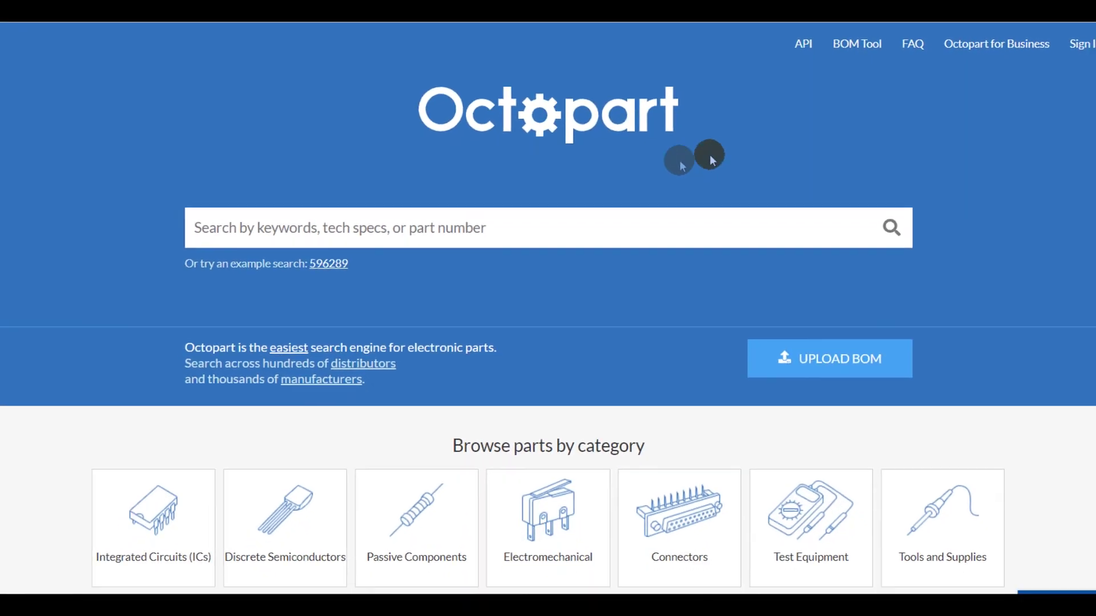
pyautogui.click(531, 223)
pyautogui.write('ATMEGA328PB-MU')
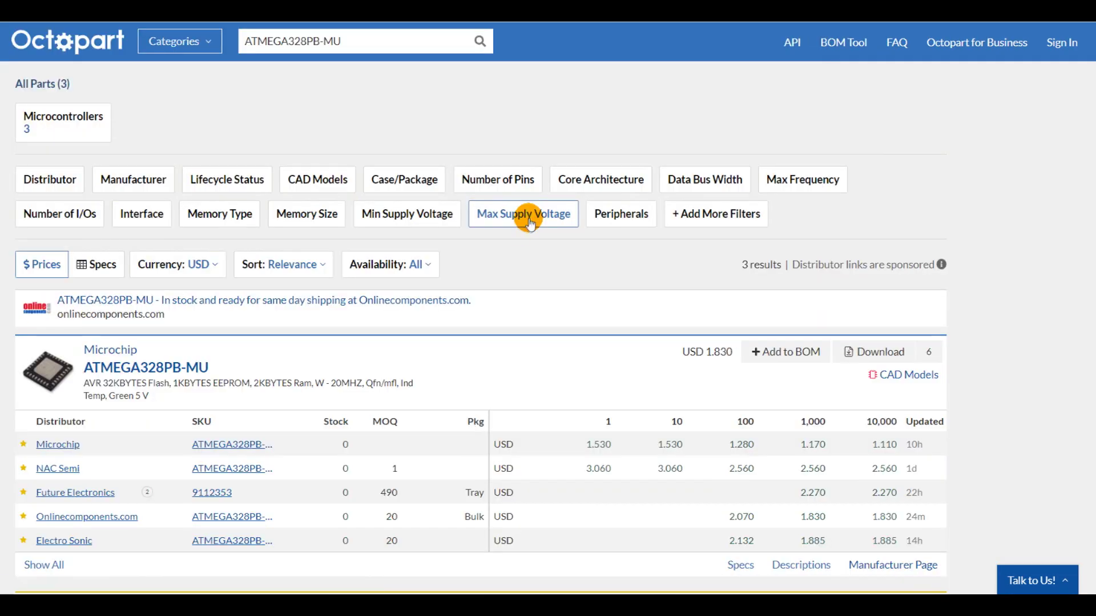
# Open the ATMEGA328PB-MU page and download its CAD models from Component Search Engine.
pyautogui.scroll(-3, 513, 229)
pyautogui.click(206, 226)
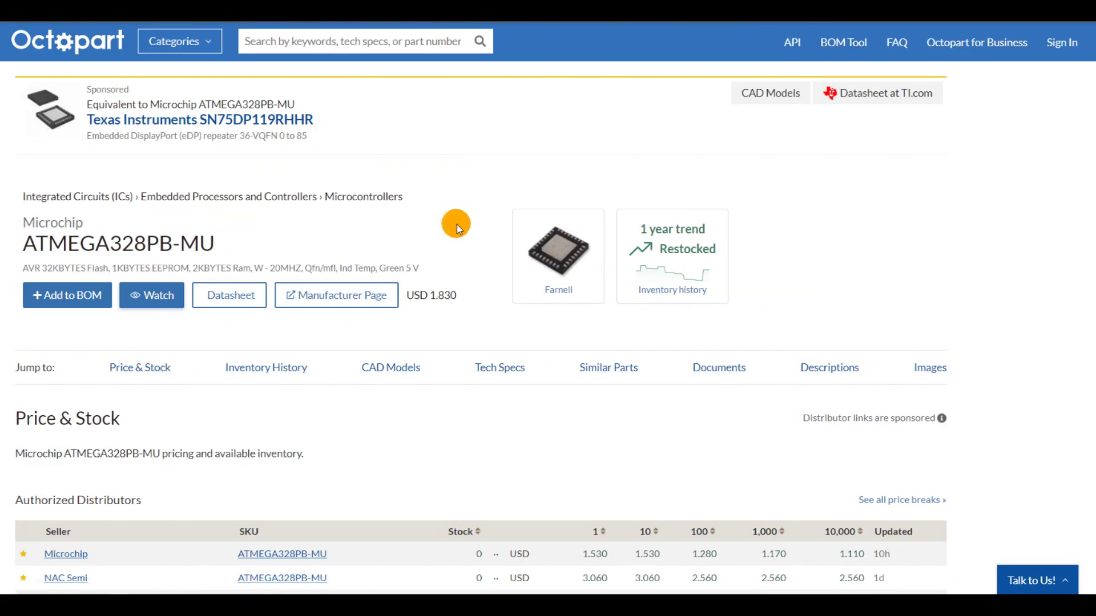
pyautogui.scroll(-5, 440, 200)
pyautogui.scroll(5, 411, 186)
pyautogui.click(393, 213)
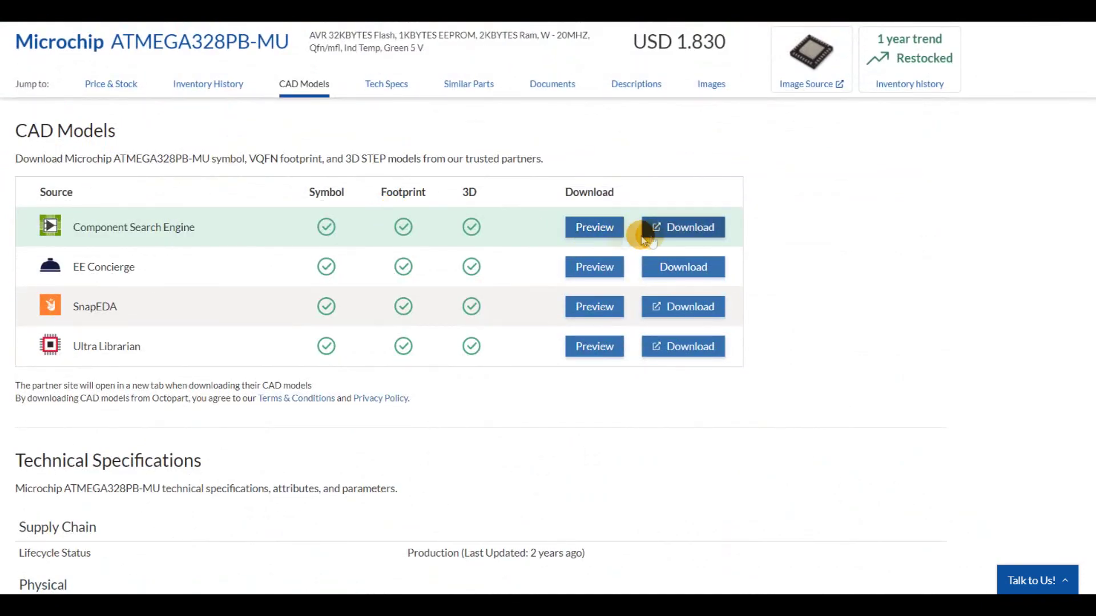
pyautogui.click(653, 226)
pyautogui.scroll(-4, 530, 376)
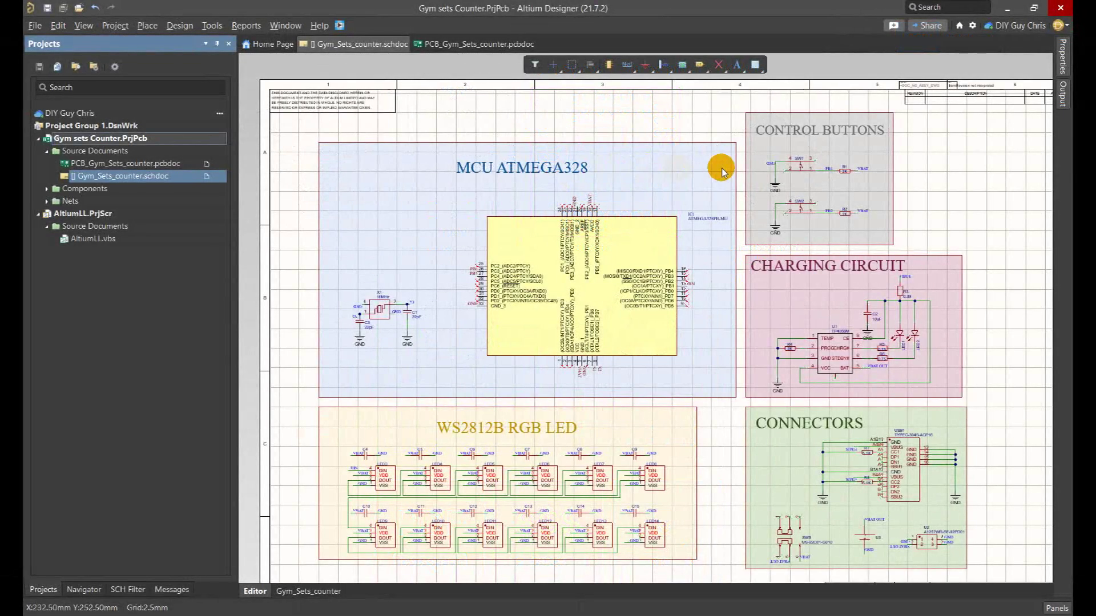
pyautogui.keyDown('ctrl'); pyautogui.scroll(-2, 685, 166); pyautogui.keyUp('ctrl')
pyautogui.keyDown('ctrl'); pyautogui.scroll(4, 567, 376); pyautogui.keyUp('ctrl')
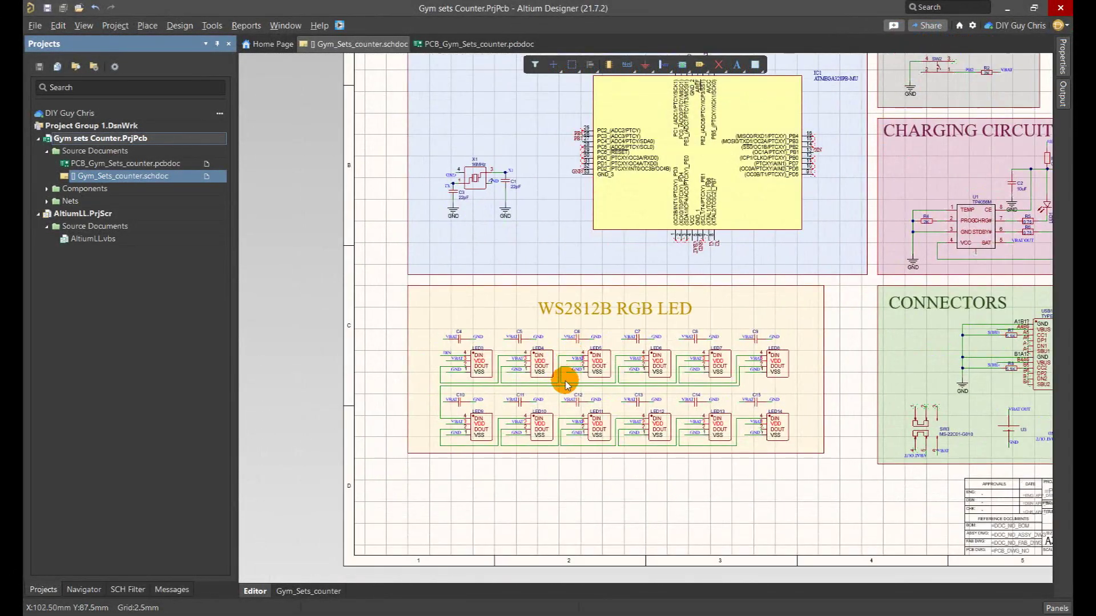
pyautogui.keyDown('ctrl'); pyautogui.scroll(1, 817, 381); pyautogui.keyUp('ctrl')
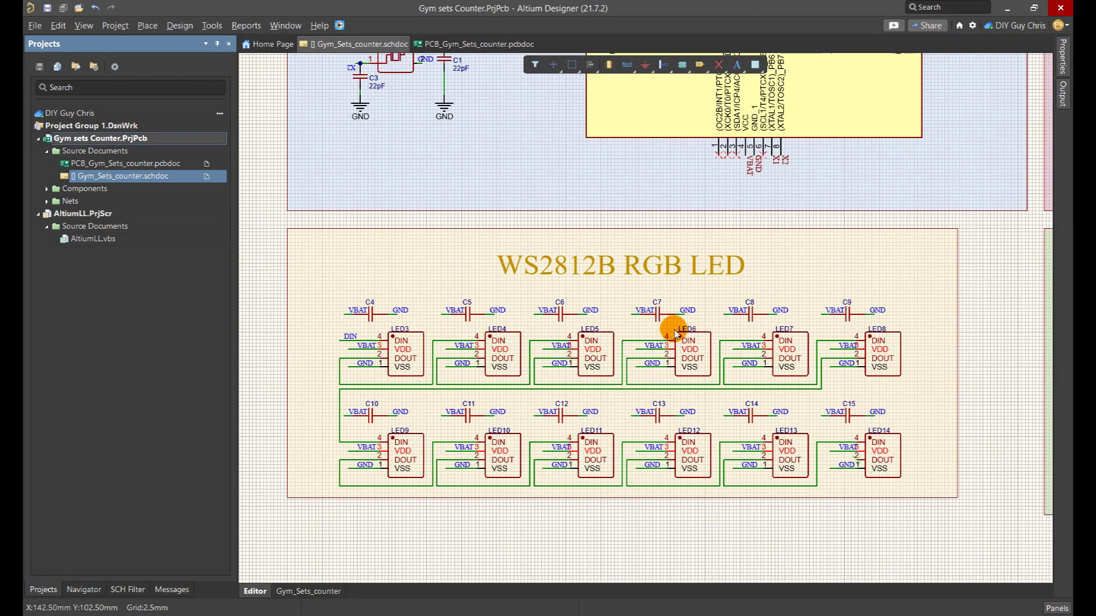
pyautogui.keyDown('ctrl'); pyautogui.scroll(-5, 685, 325); pyautogui.keyUp('ctrl')
pyautogui.keyDown('ctrl'); pyautogui.scroll(5, 675, 178); pyautogui.keyUp('ctrl')
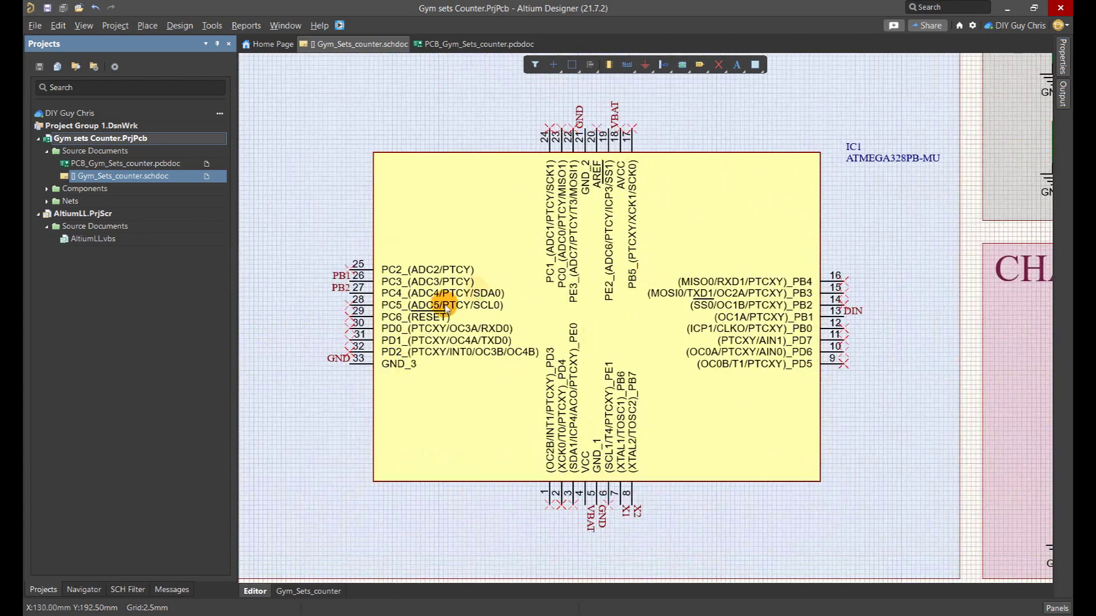
pyautogui.keyDown('ctrl'); pyautogui.scroll(4, 317, 290); pyautogui.keyUp('ctrl')
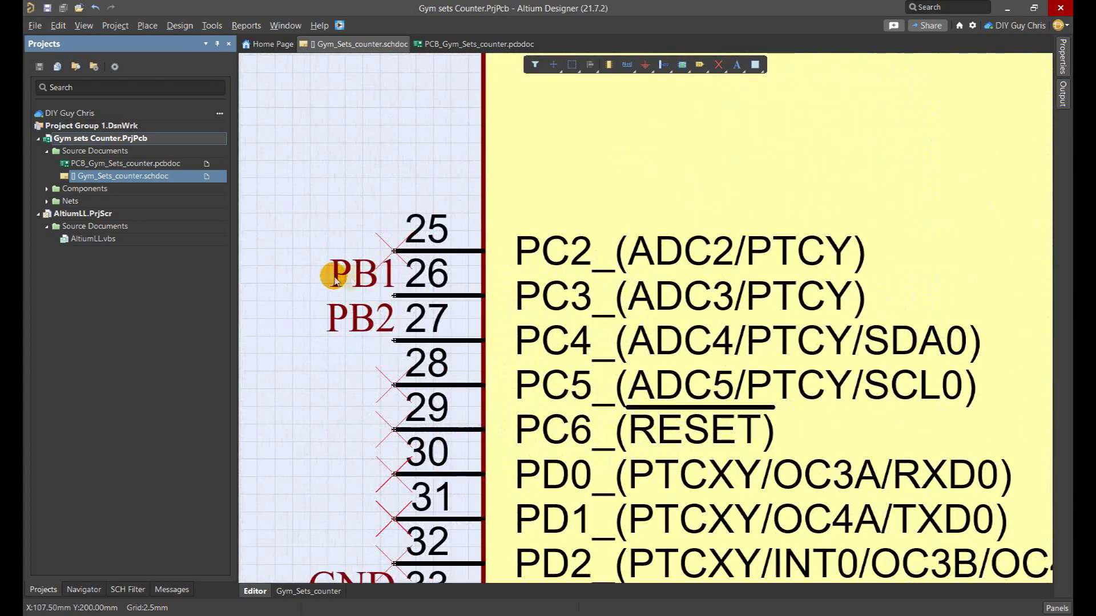
pyautogui.keyDown('ctrl'); pyautogui.scroll(-4, 357, 320); pyautogui.keyUp('ctrl')
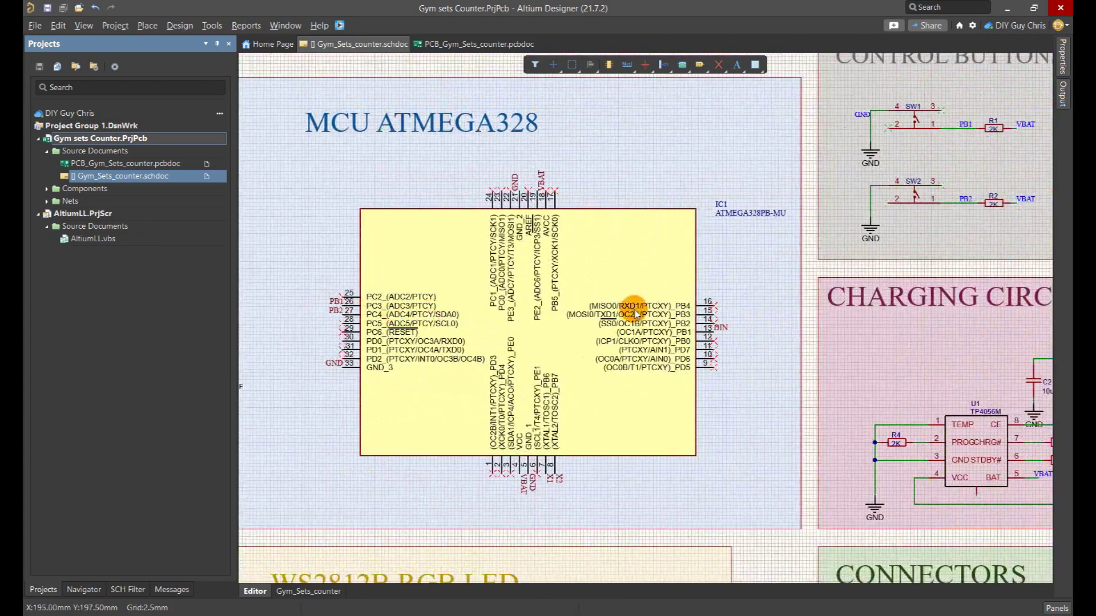
pyautogui.keyDown('ctrl'); pyautogui.scroll(4, 732, 337); pyautogui.keyUp('ctrl')
pyautogui.keyDown('ctrl'); pyautogui.scroll(2, 732, 337); pyautogui.keyUp('ctrl')
pyautogui.keyDown('ctrl'); pyautogui.scroll(-6, 714, 318); pyautogui.keyUp('ctrl')
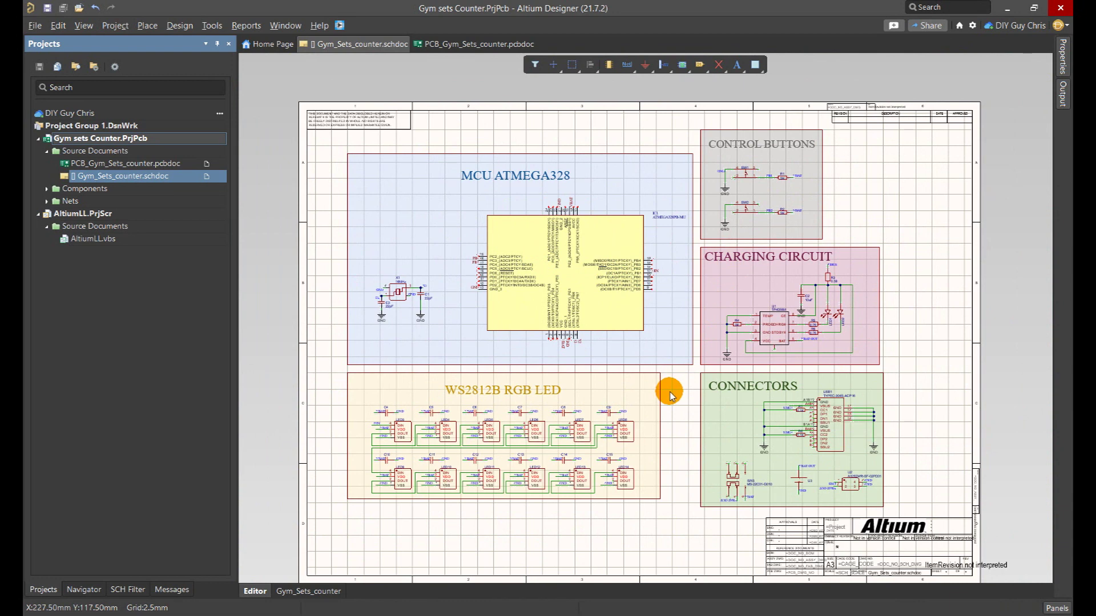
pyautogui.click(450, 46)
# Orbit and tilt the 30×30 mm board in 3D to inspect its components.
pyautogui.keyDown('shift'); pyautogui.moveTo(416, 98); pyautogui.dragTo(563, 341, button='right'); pyautogui.keyUp('shift')
pyautogui.keyDown('ctrl'); pyautogui.scroll(3, 562, 342); pyautogui.keyUp('ctrl')
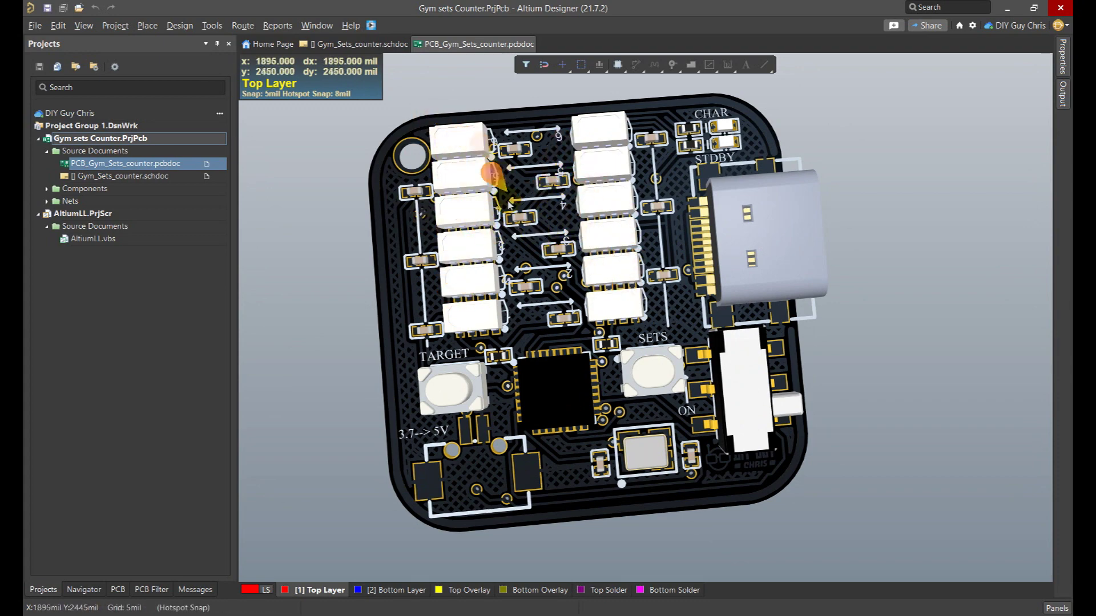
pyautogui.keyDown('ctrl'); pyautogui.scroll(5, 434, 237); pyautogui.keyUp('ctrl')
pyautogui.keyDown('ctrl'); pyautogui.scroll(-5, 454, 280); pyautogui.keyUp('ctrl')
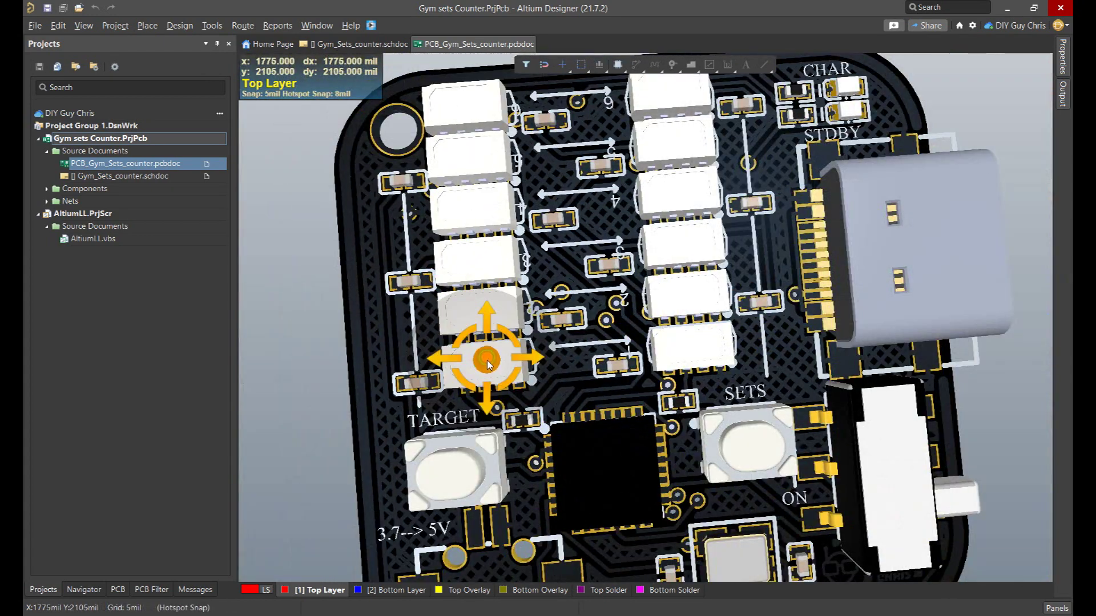
pyautogui.keyDown('shift'); pyautogui.moveTo(485, 360); pyautogui.dragTo(581, 217, button='right'); pyautogui.keyUp('shift')
pyautogui.keyDown('ctrl'); pyautogui.scroll(-4, 581, 218); pyautogui.keyUp('ctrl')
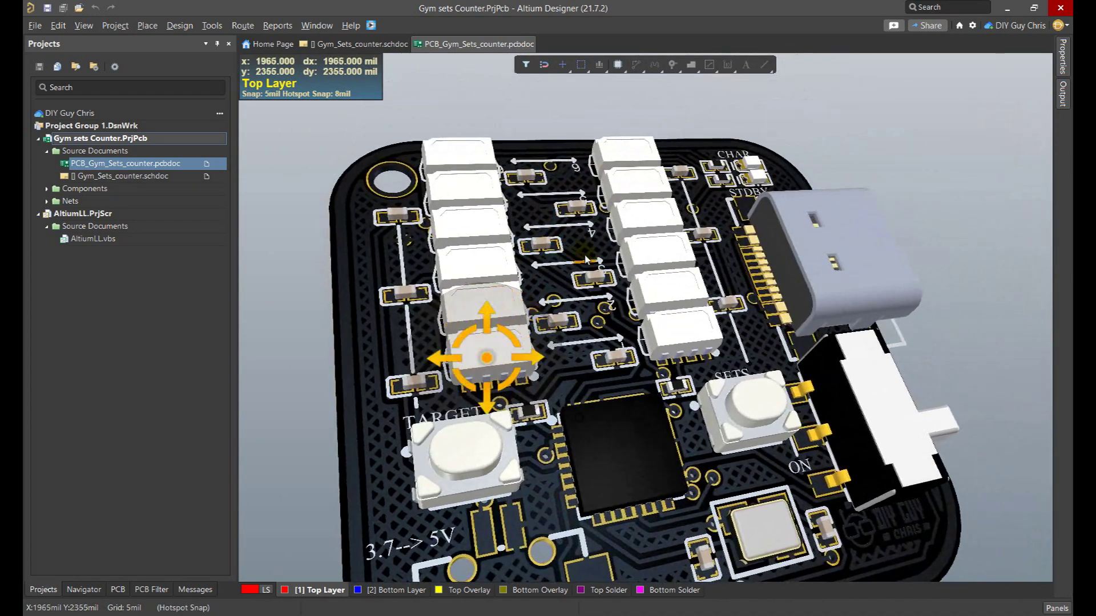
pyautogui.keyDown('shift'); pyautogui.moveTo(665, 334); pyautogui.dragTo(641, 318, button='right'); pyautogui.keyUp('shift')
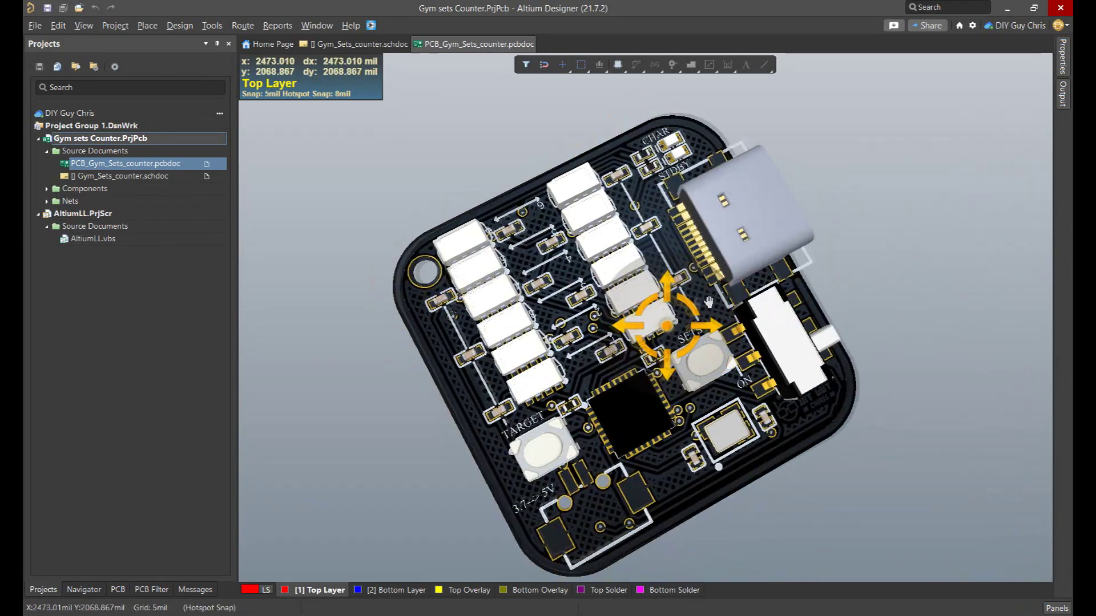
pyautogui.keyDown('ctrl'); pyautogui.scroll(-4, 624, 311); pyautogui.keyUp('ctrl')
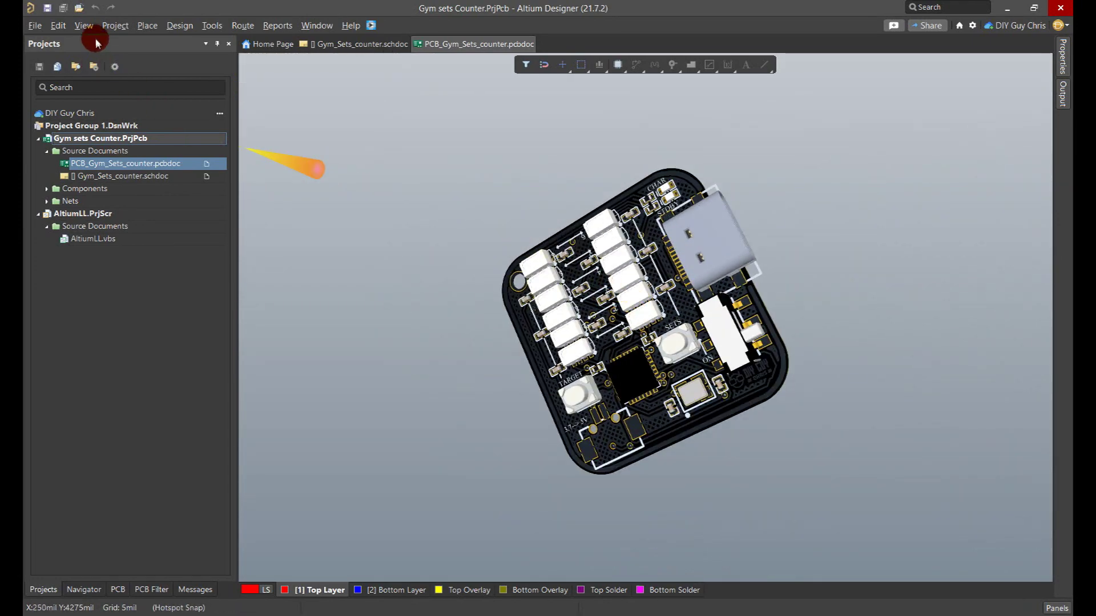
# Switch the board back to the 2D layout and bring up the PCB design rules.
pyautogui.click(85, 25)
pyautogui.click(112, 58)
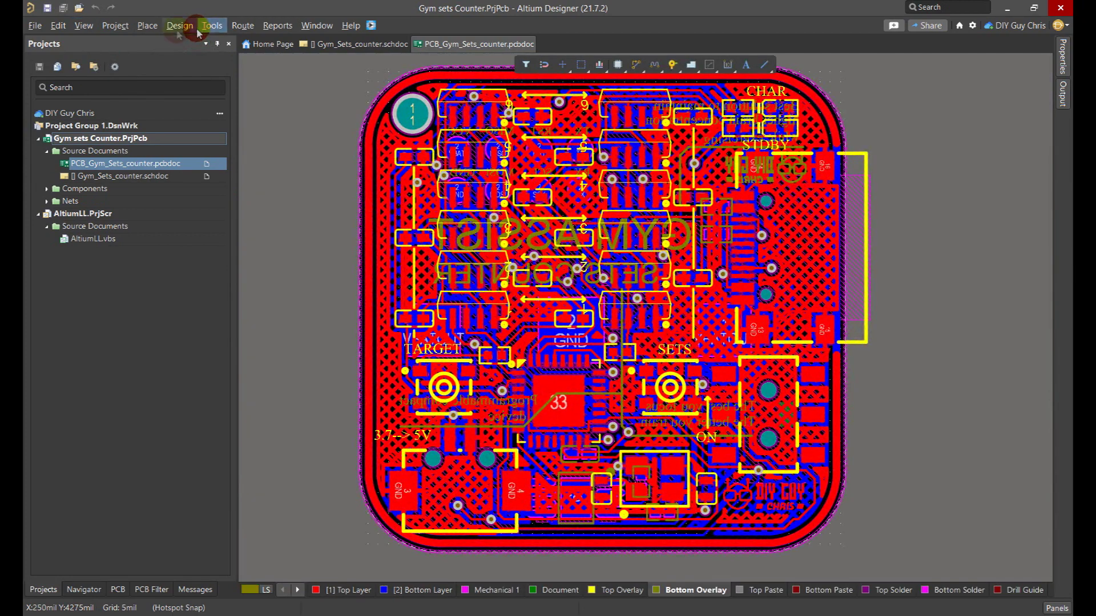
pyautogui.click(180, 26)
pyautogui.click(194, 81)
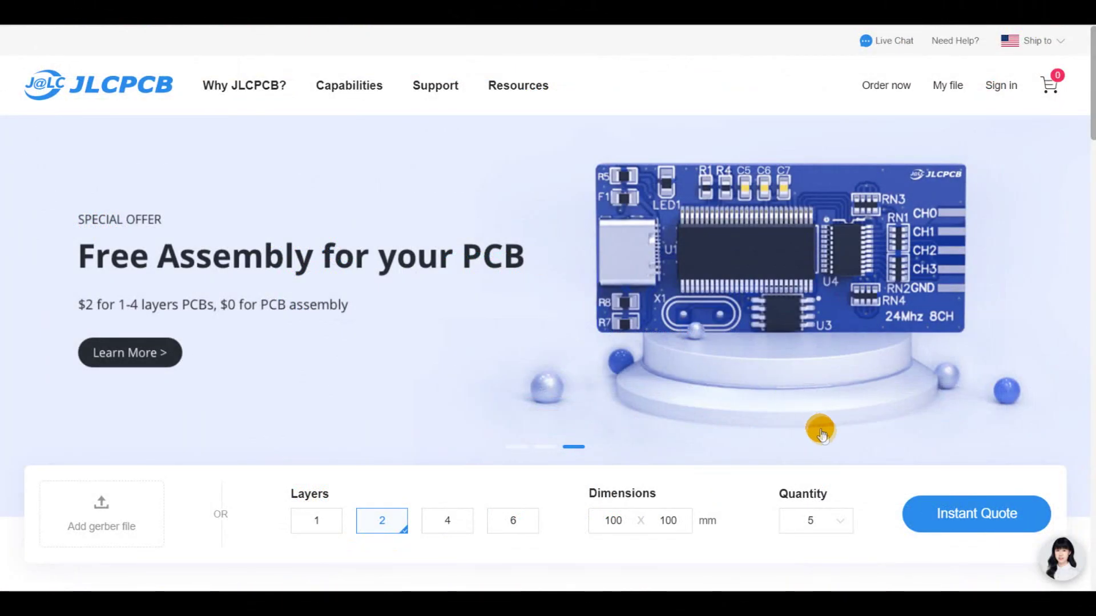
# Upload the Gerber zip to a JLCPCB instant quote, keeping quantity at 5.
pyautogui.click(974, 526)
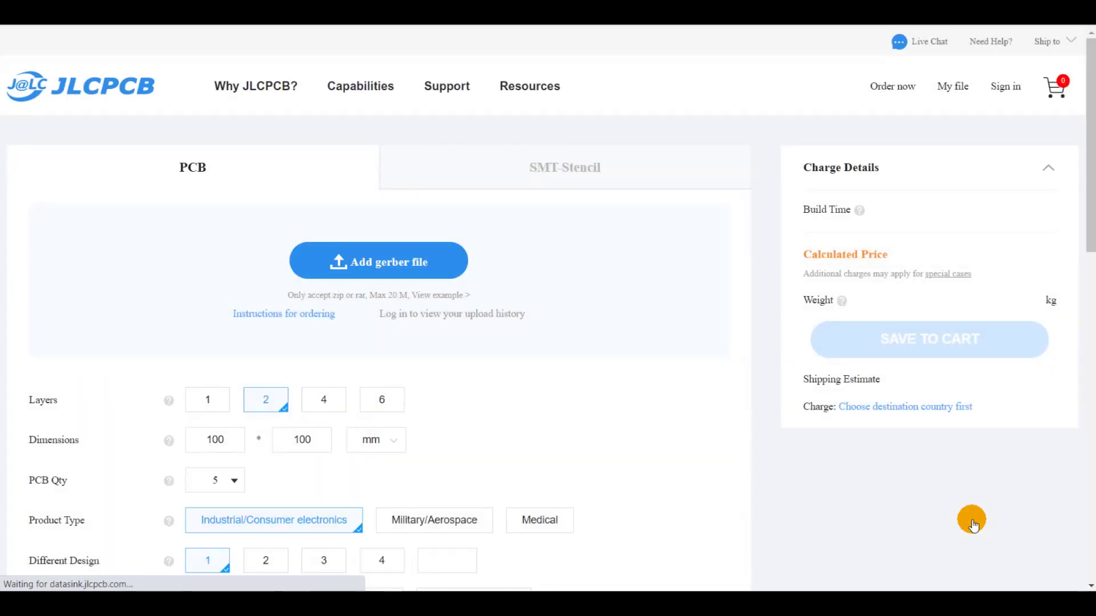
pyautogui.click(183, 54)
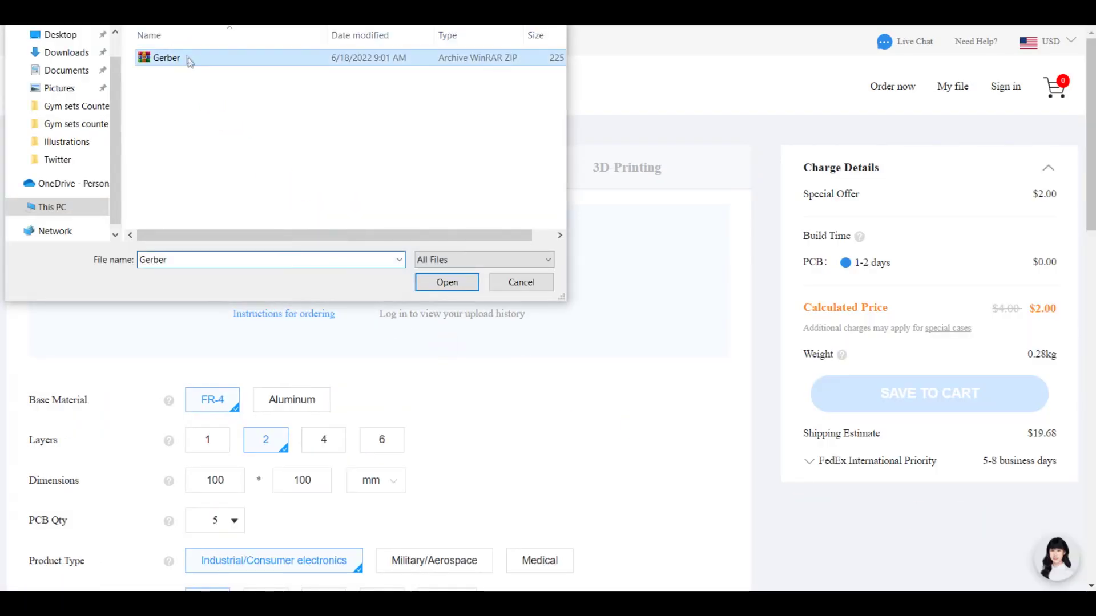
pyautogui.doubleClick(183, 54)
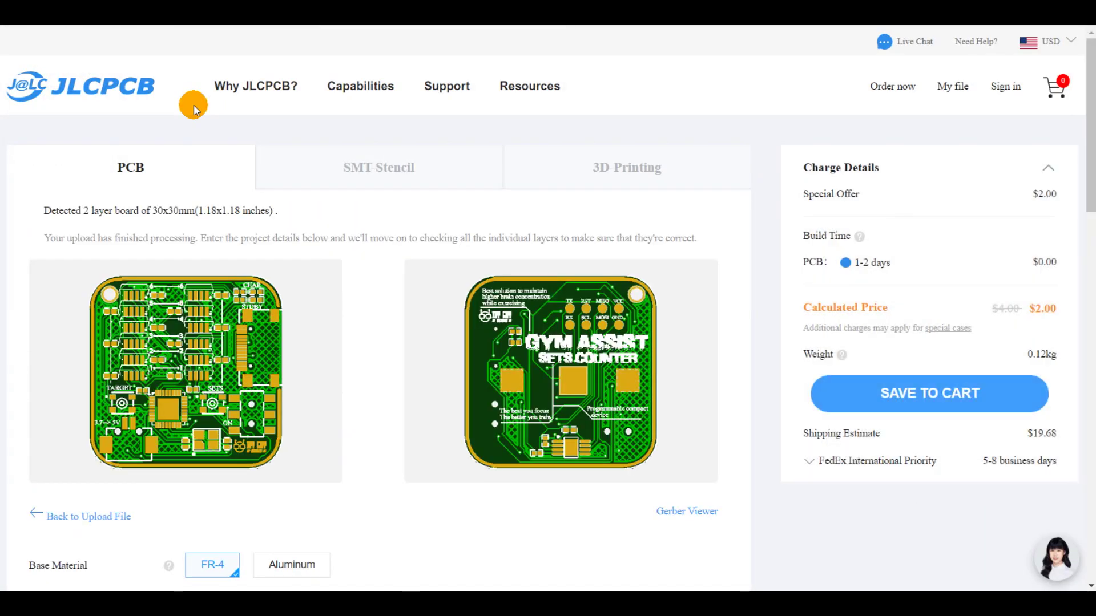
pyautogui.scroll(-10, 553, 200)
pyautogui.click(233, 93)
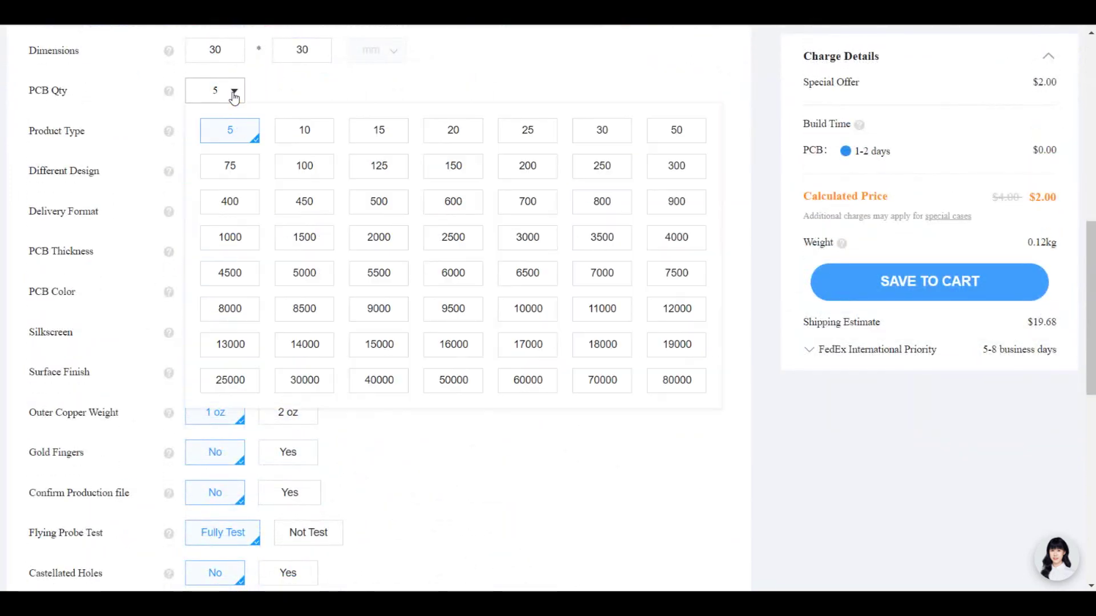
pyautogui.click(234, 94)
# Add a customized 50×50 mm stencil for the top side to the order.
pyautogui.scroll(9, 668, 279)
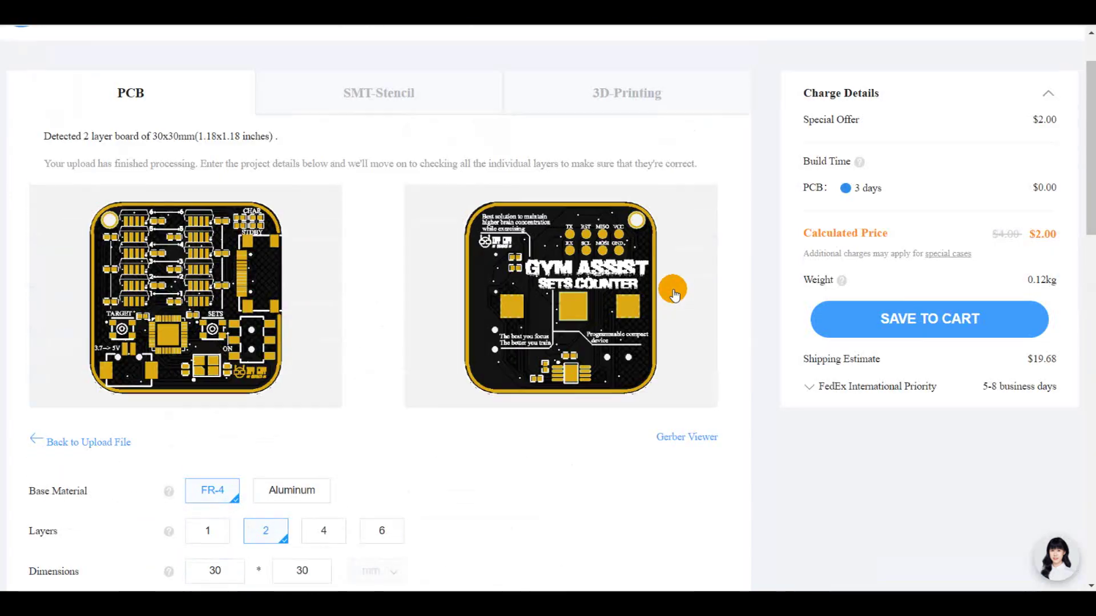
pyautogui.scroll(-20, 670, 286)
pyautogui.click(708, 273)
pyautogui.click(294, 303)
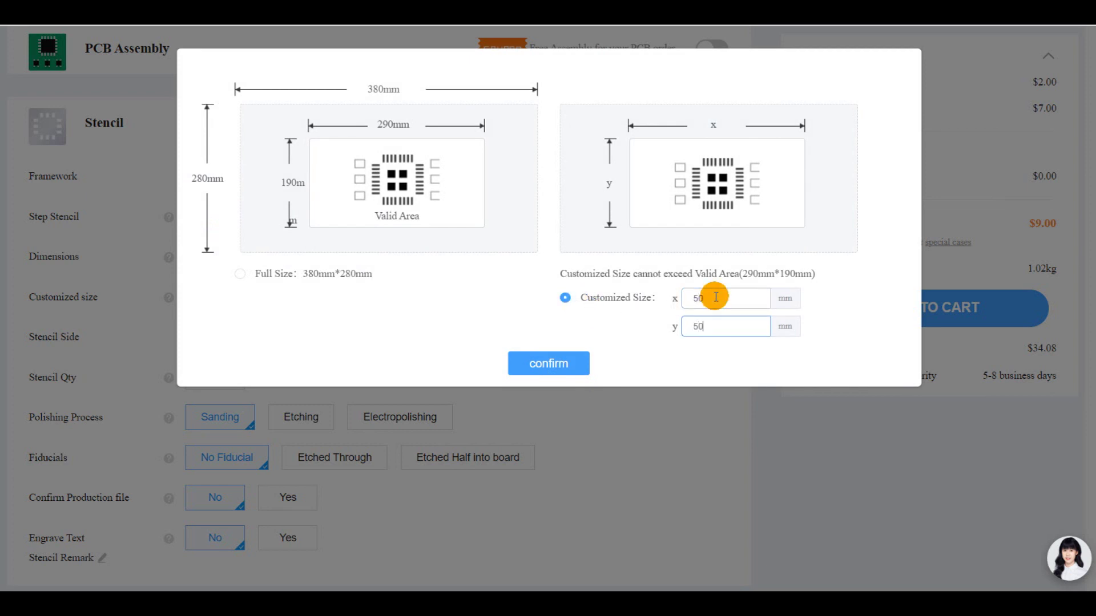
pyautogui.click(545, 364)
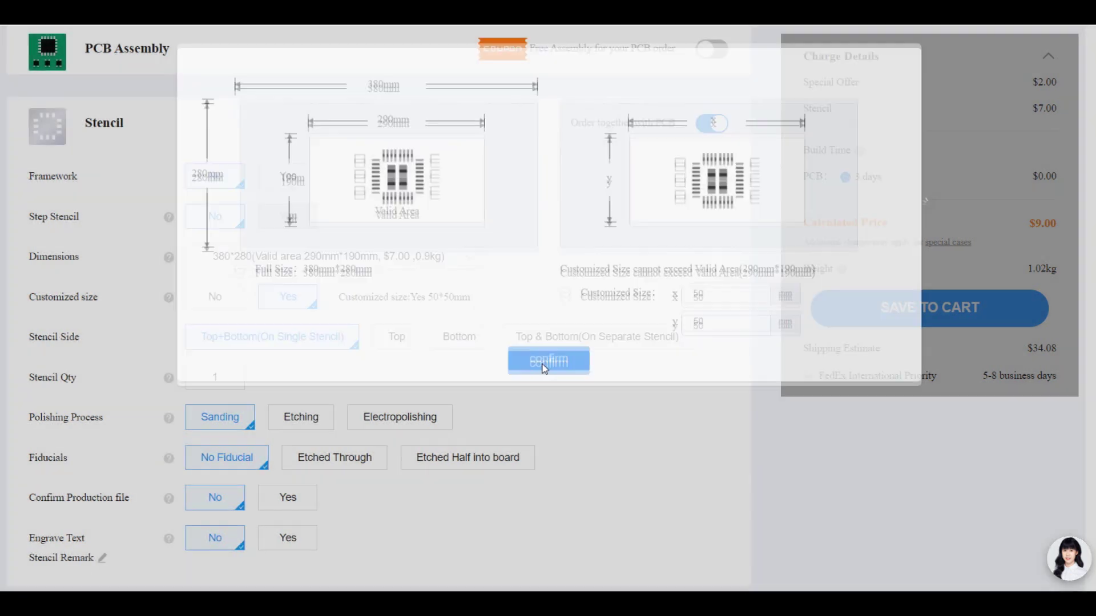
pyautogui.click(395, 338)
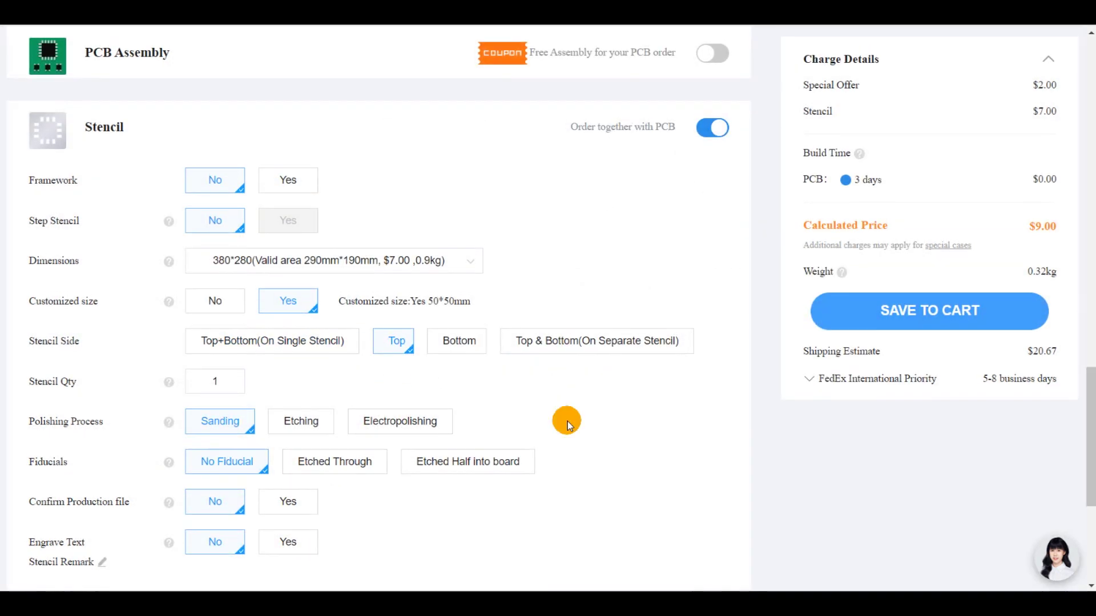